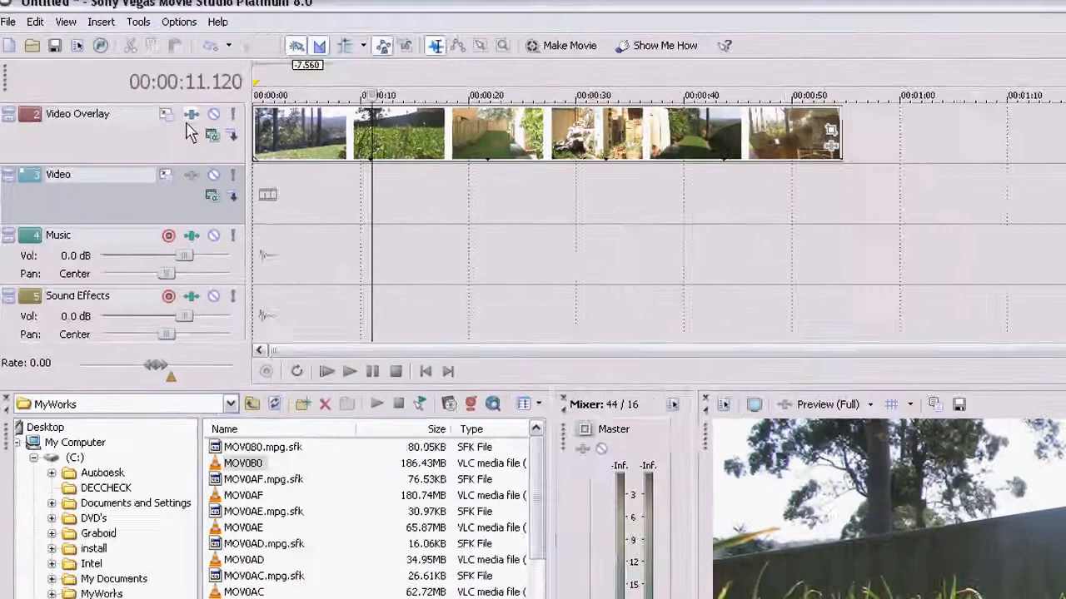
Add the Sony Color Curves and Sony HSL Adjust effects to the Video Overlay track.
click(191, 119)
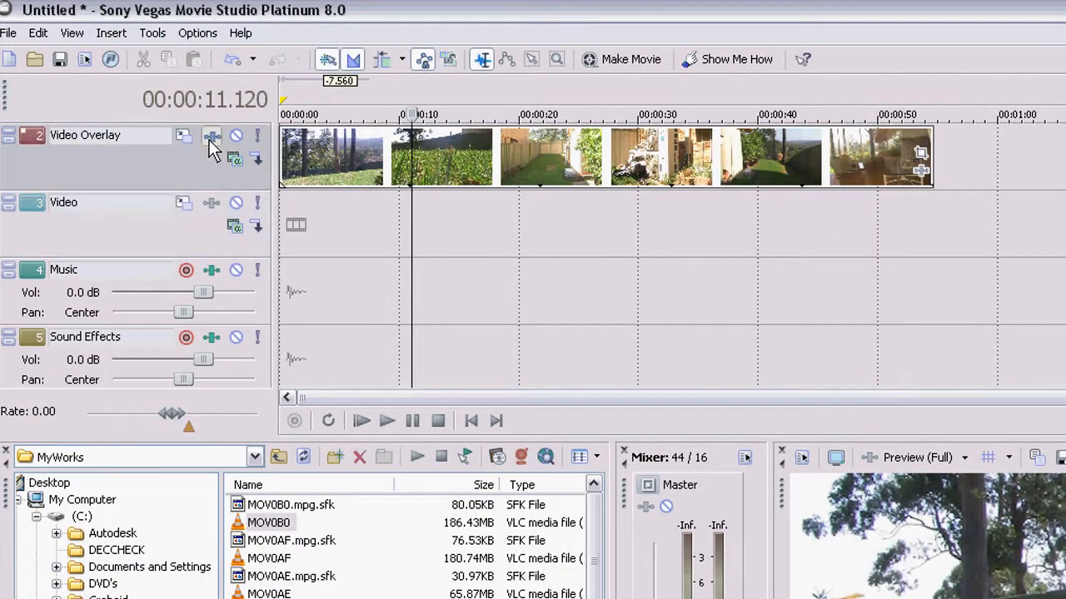
click(210, 138)
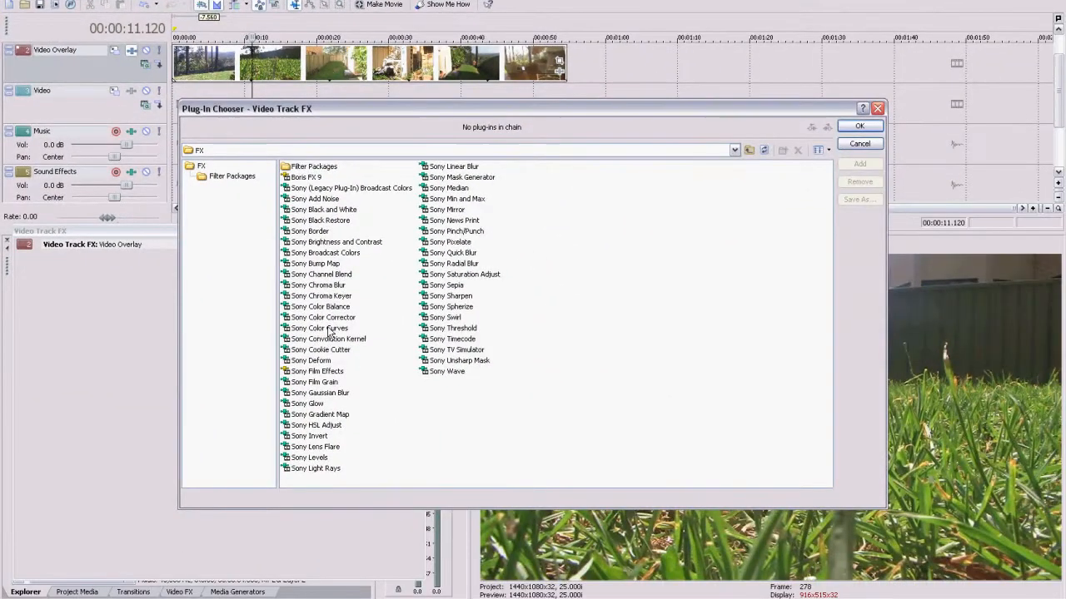
double_click(329, 330)
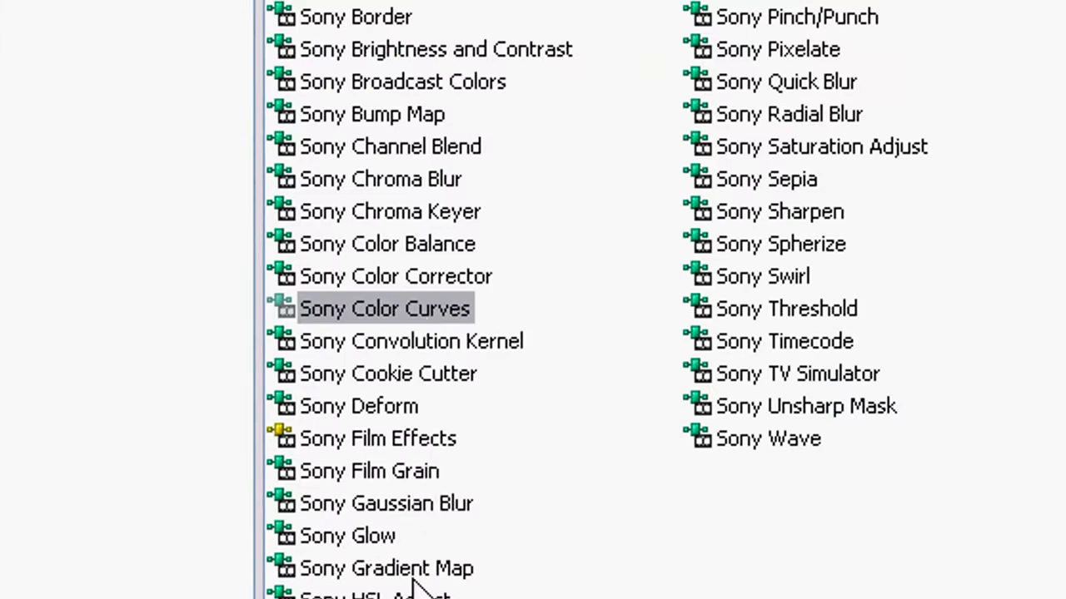
double_click(438, 396)
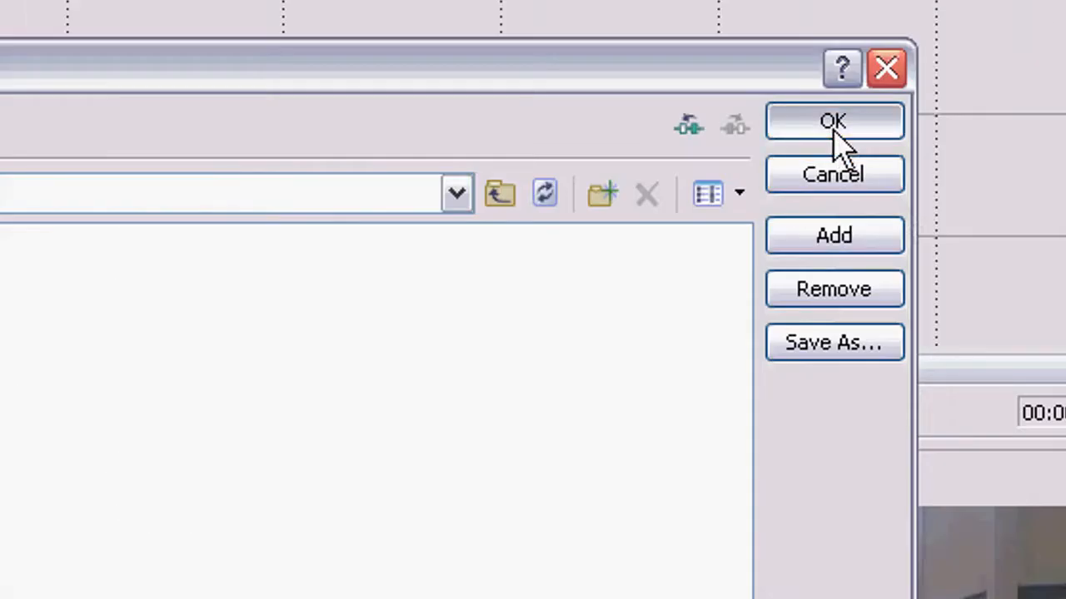
click(833, 125)
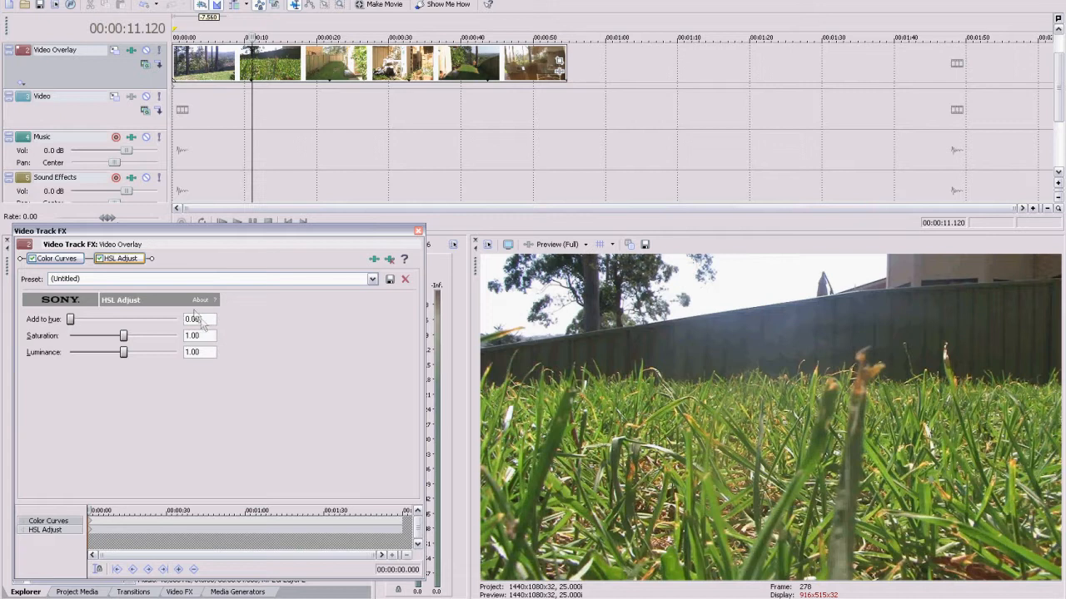
Apply the Film preset to the HSL Adjust effect.
click(372, 279)
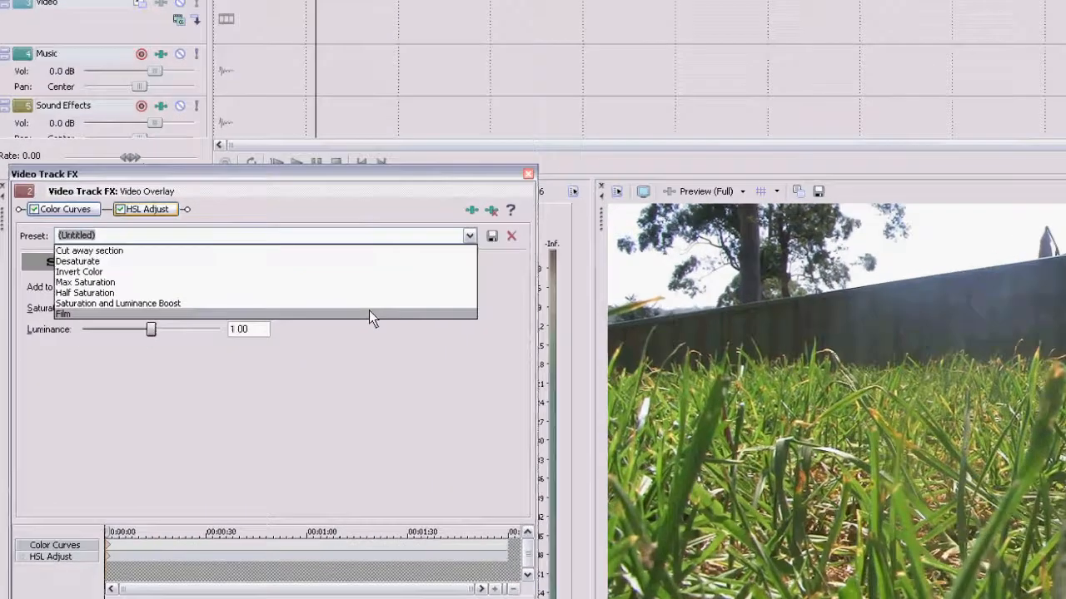
click(370, 314)
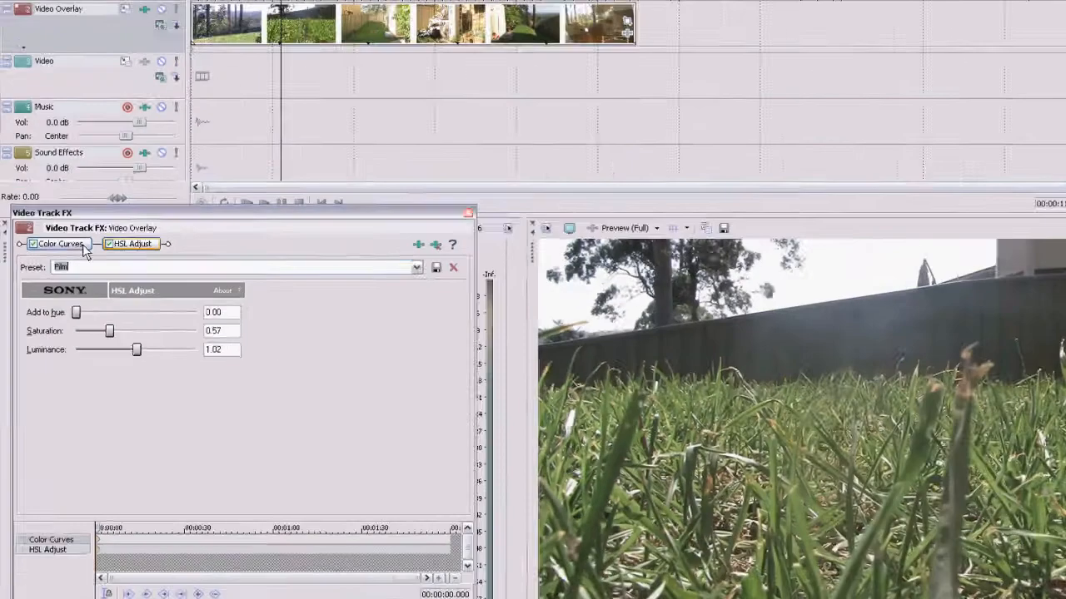
Switch to the Color Curves effect and apply its Film preset.
click(182, 25)
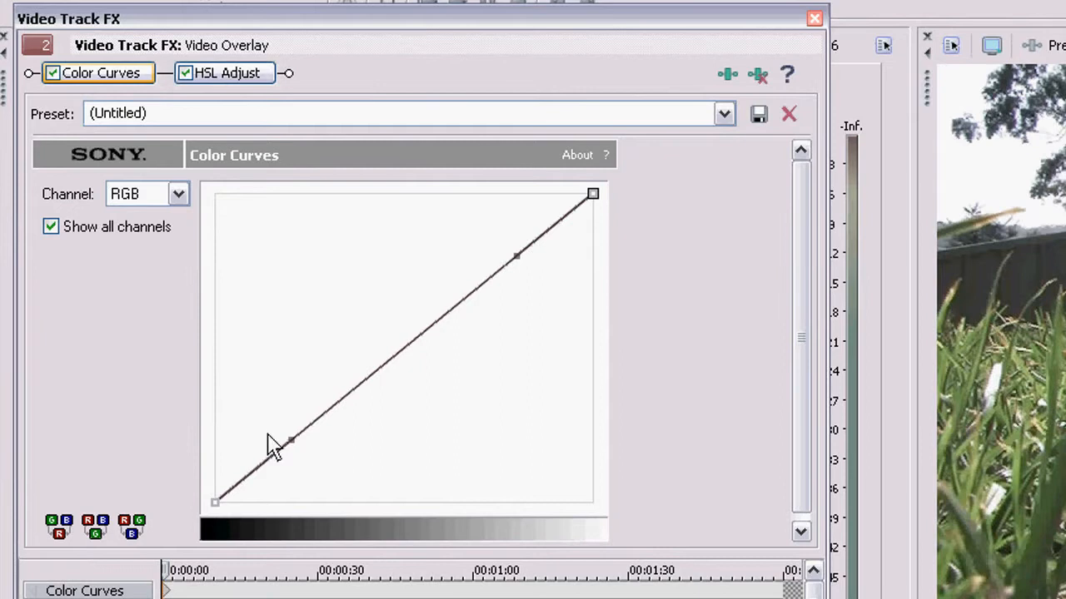
click(724, 113)
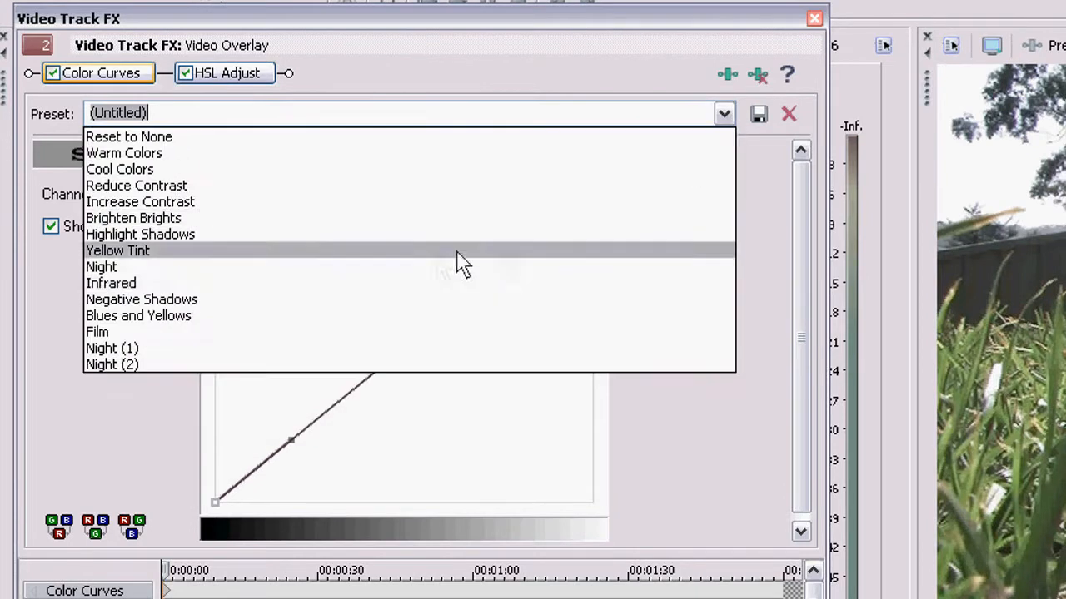
click(310, 338)
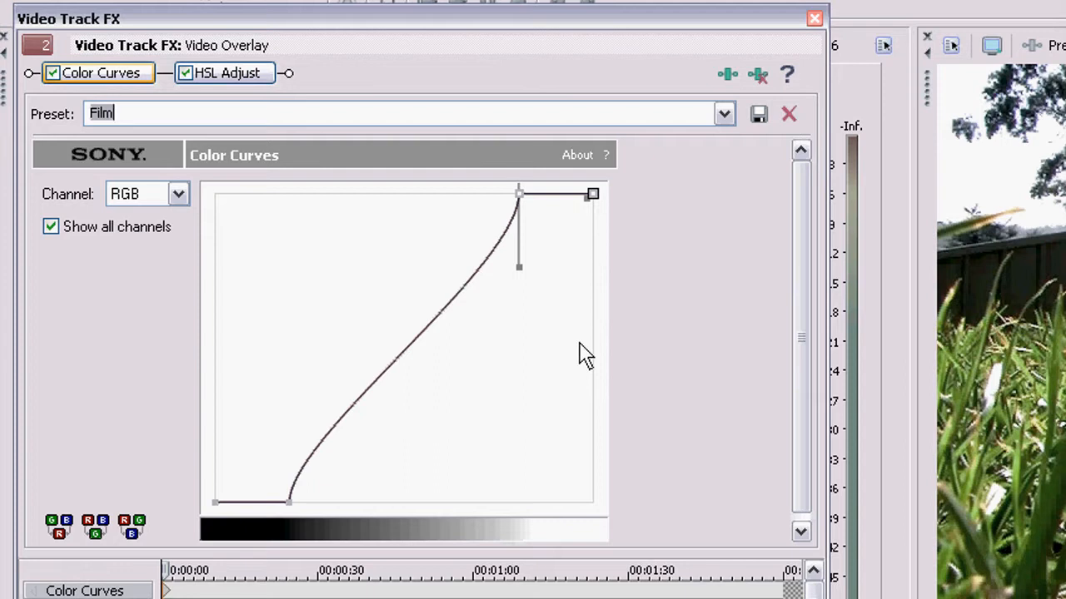
Reset the color curve with the Reset to None preset and try bending it with extra points and handles.
click(724, 113)
click(529, 138)
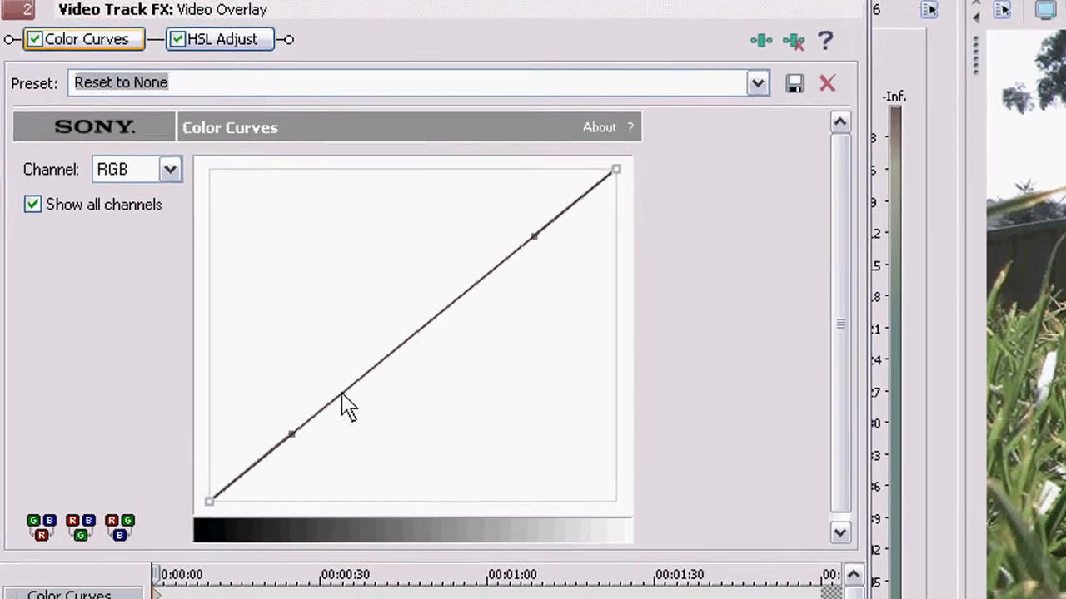
click(337, 404)
drag(524, 181, 408, 228)
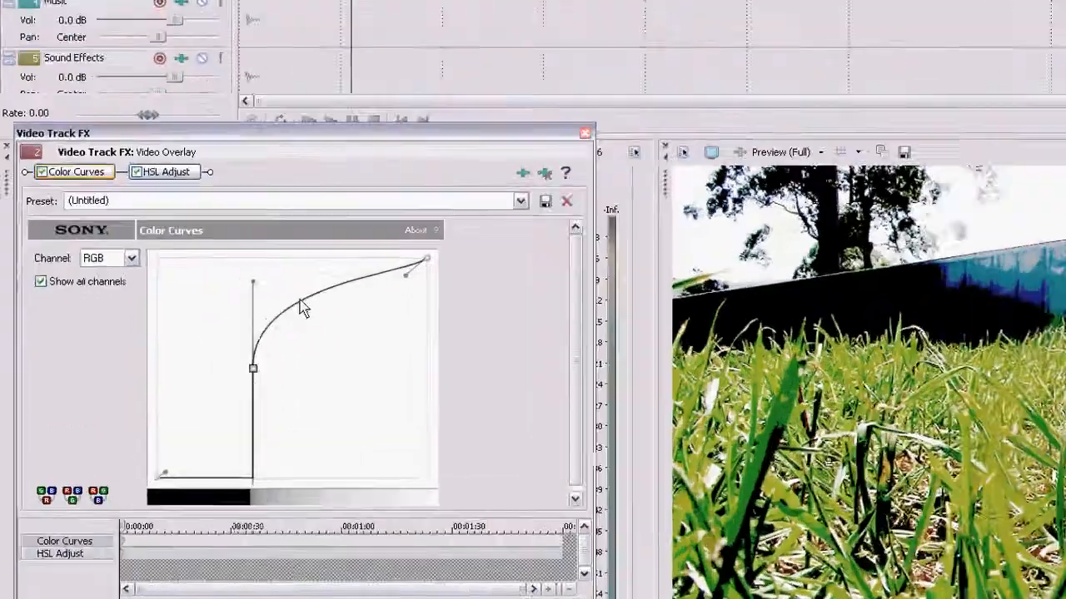
click(216, 350)
drag(249, 333, 297, 441)
drag(569, 427, 559, 433)
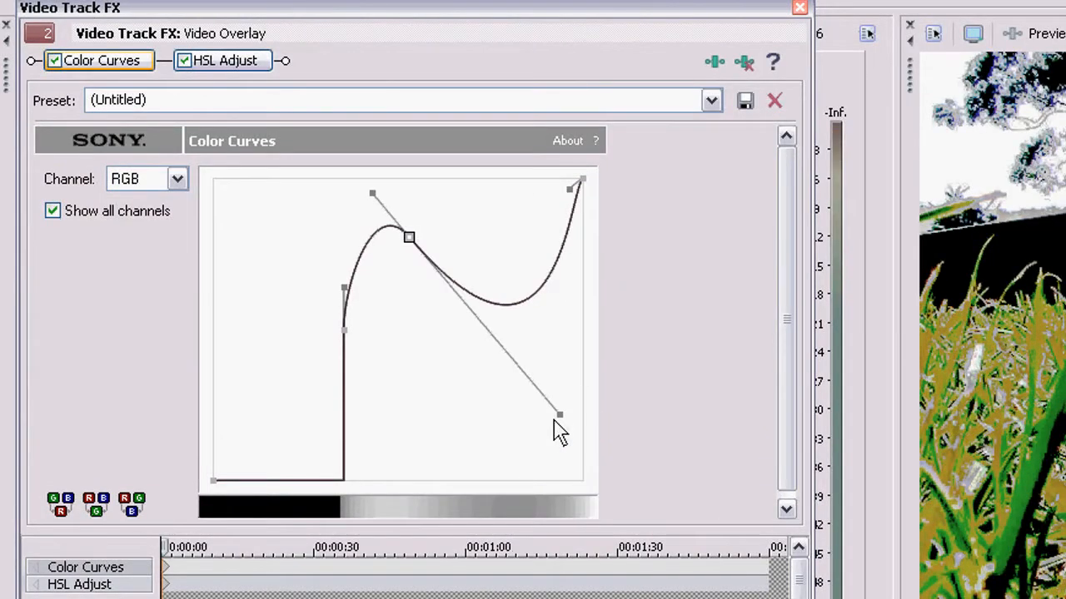
Reset the color curve to None, add a point in its lower part with a vertical handle, and lower it to the graph's bottom edge.
click(711, 100)
click(638, 123)
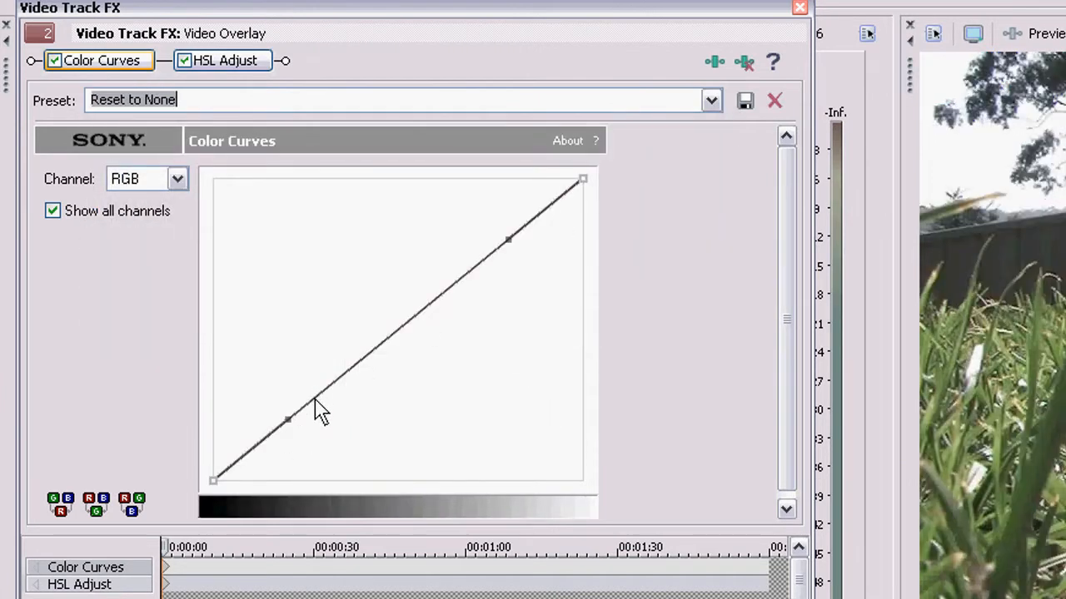
click(315, 396)
drag(404, 318, 312, 276)
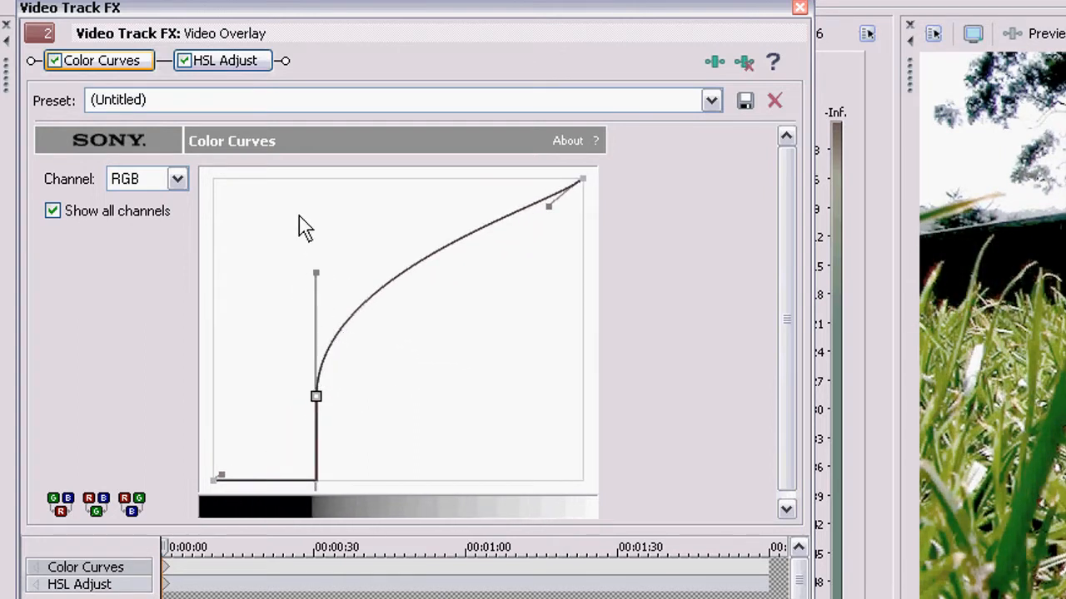
drag(317, 398, 286, 515)
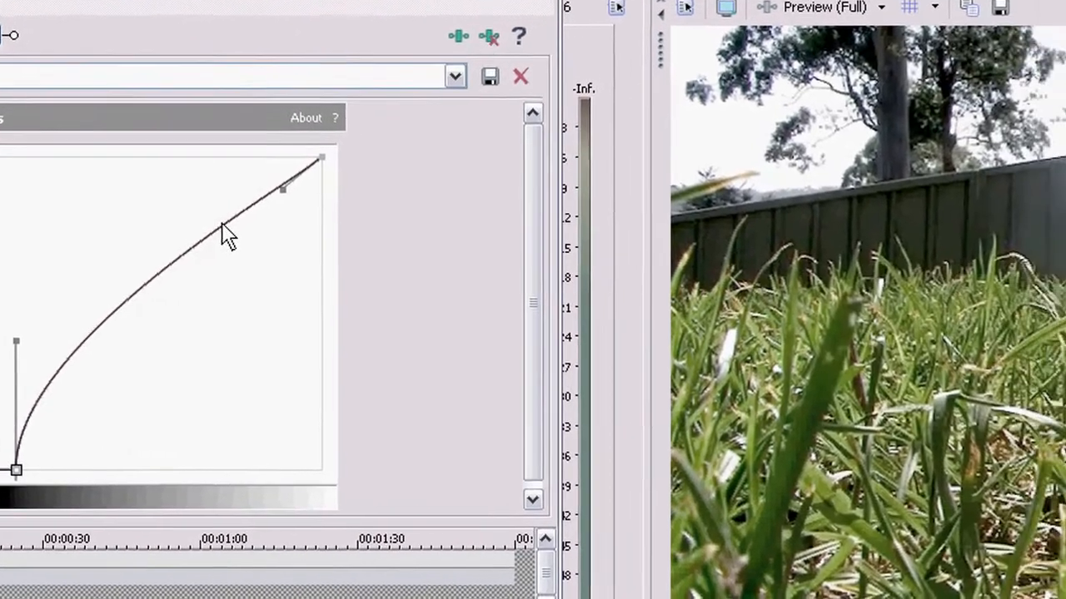
Add a point in the upper part of the color curve, turn its handle vertical, and raise it to the graph's top edge.
click(487, 247)
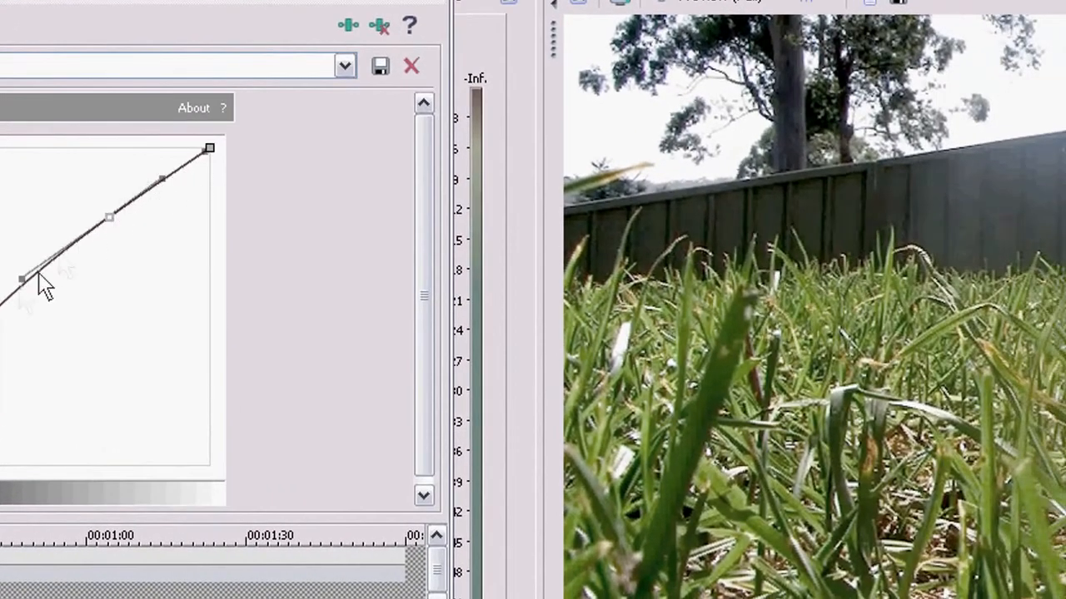
drag(23, 283, 111, 309)
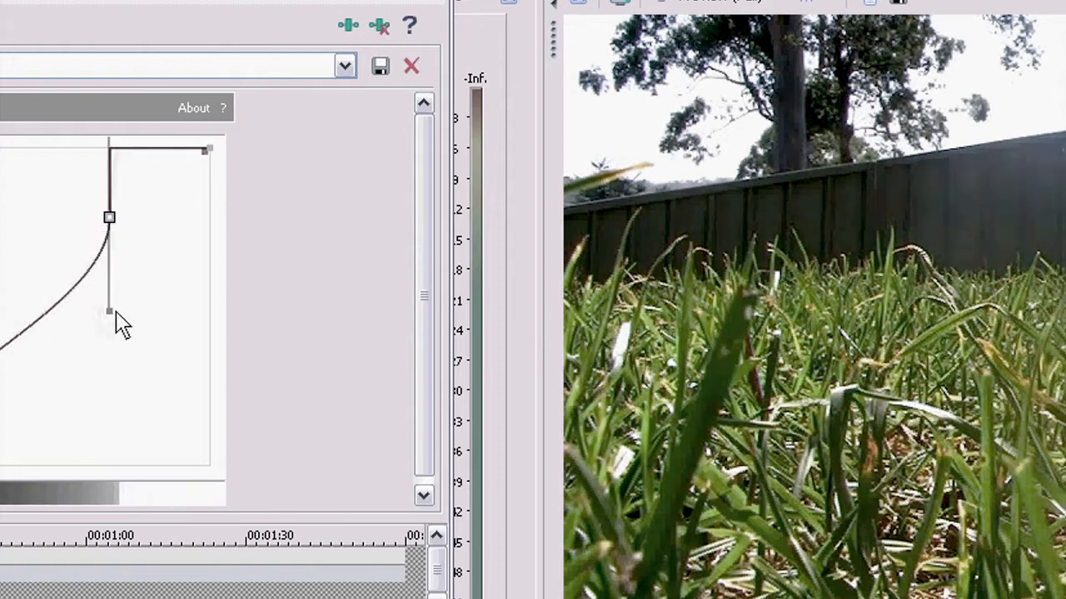
drag(108, 219, 114, 148)
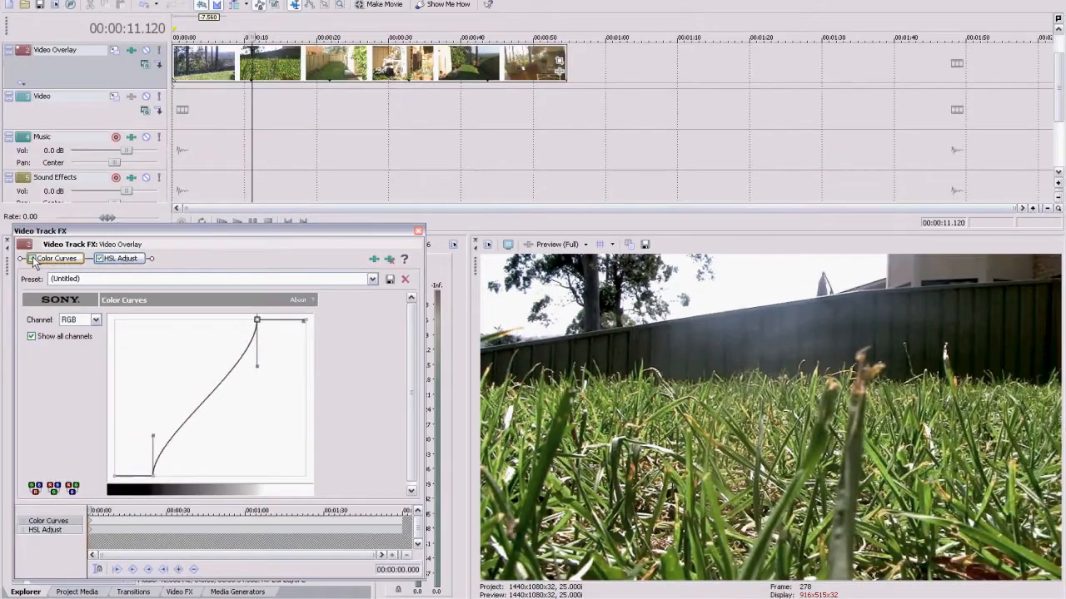
Toggle the Color Curves effect off and on repeatedly to compare the preview with and without it.
click(32, 259)
click(32, 260)
click(33, 260)
click(33, 259)
click(33, 260)
click(32, 259)
click(33, 260)
click(33, 259)
click(33, 259)
click(33, 259)
Bypass both Color Curves and HSL Adjust to compare with the original picture, re-enable them, and close the track effects window.
click(100, 259)
click(32, 260)
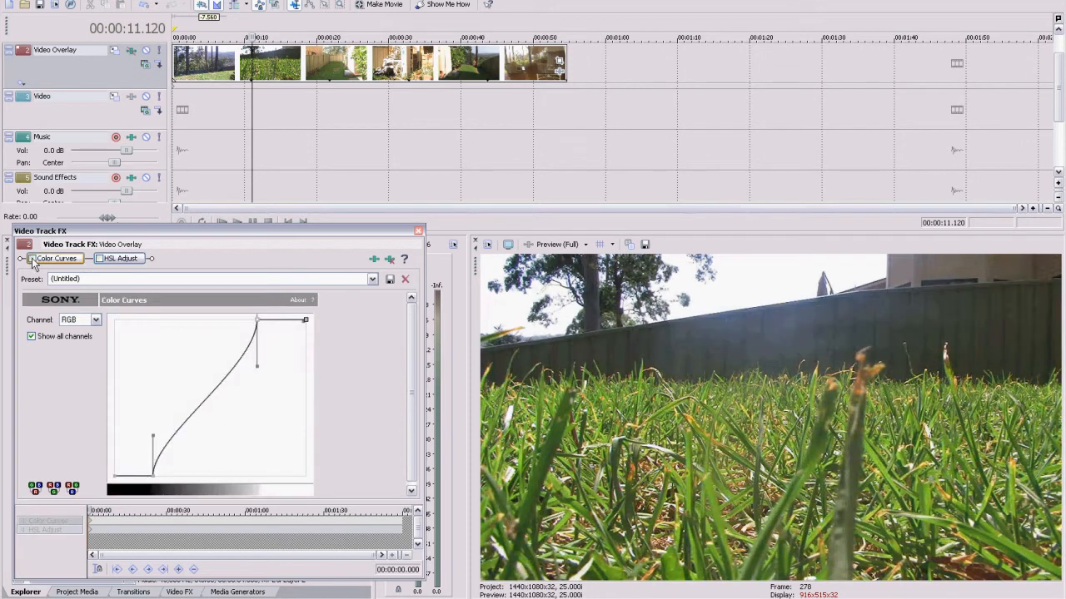
click(33, 260)
click(100, 260)
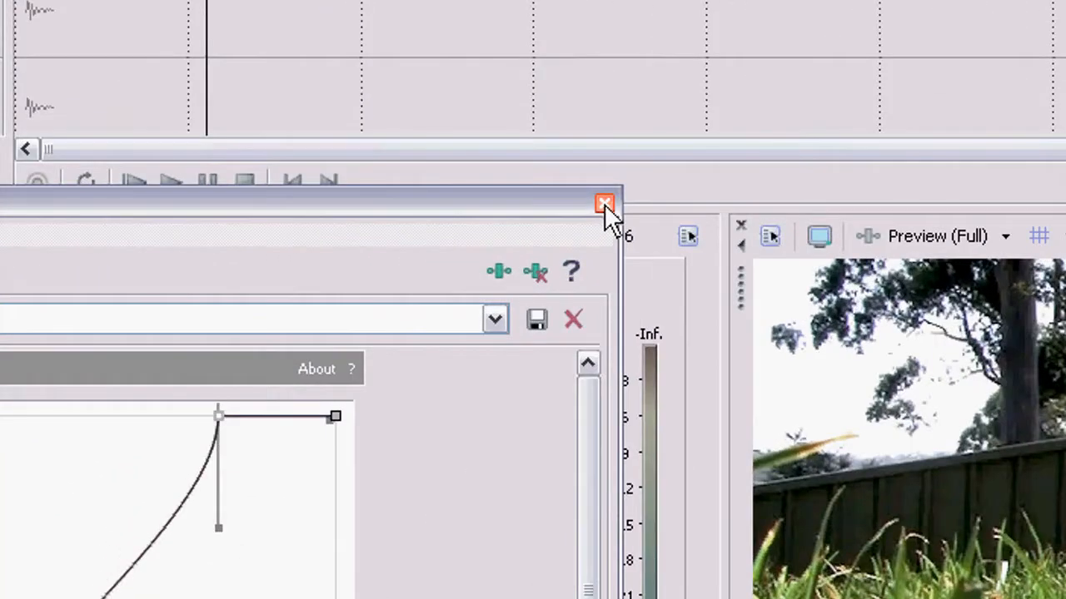
click(418, 231)
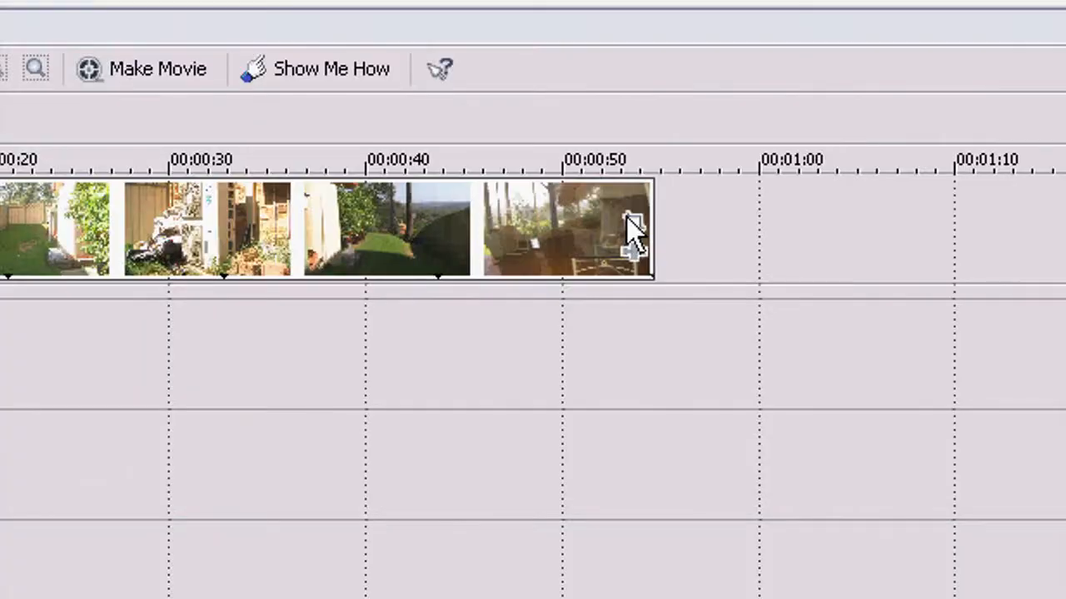
Open the Event Pan/Crop settings for the MOV0B0 clip on the Video Overlay track.
click(633, 223)
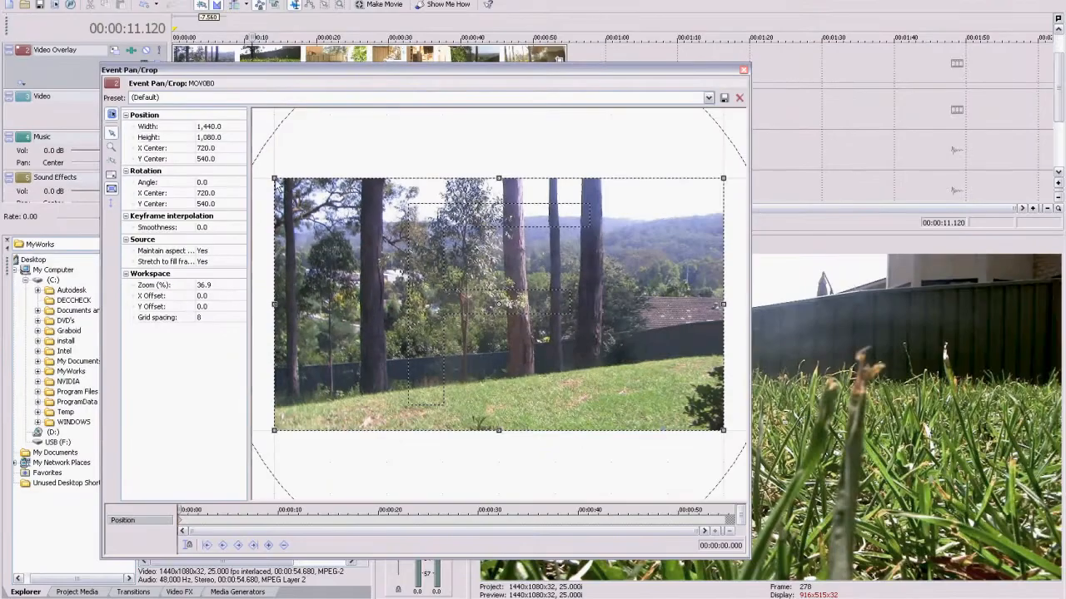
Try resizing, rotating and moving the crop frame freely, restoring the default frame after each attempt.
drag(275, 178, 366, 251)
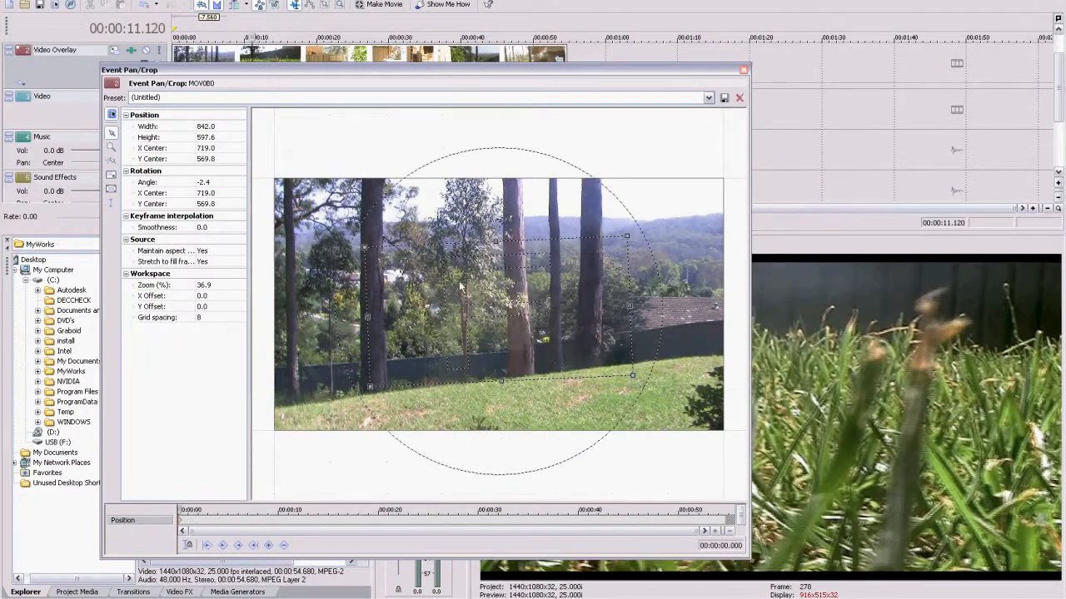
right_click(460, 287)
click(478, 294)
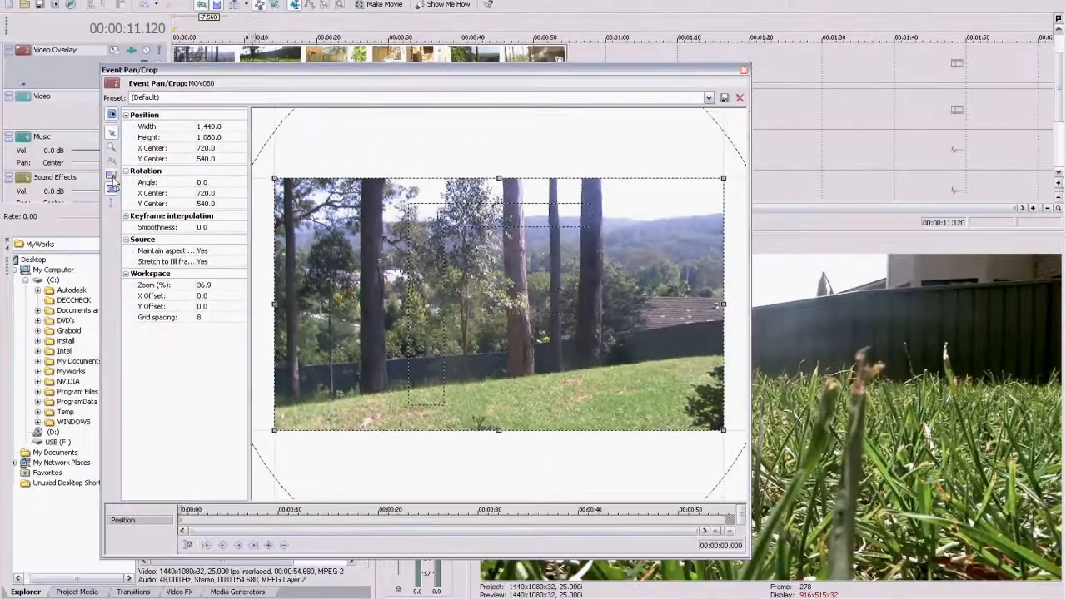
drag(273, 178, 508, 252)
drag(618, 238, 653, 217)
drag(505, 221, 491, 287)
right_click(491, 287)
click(508, 288)
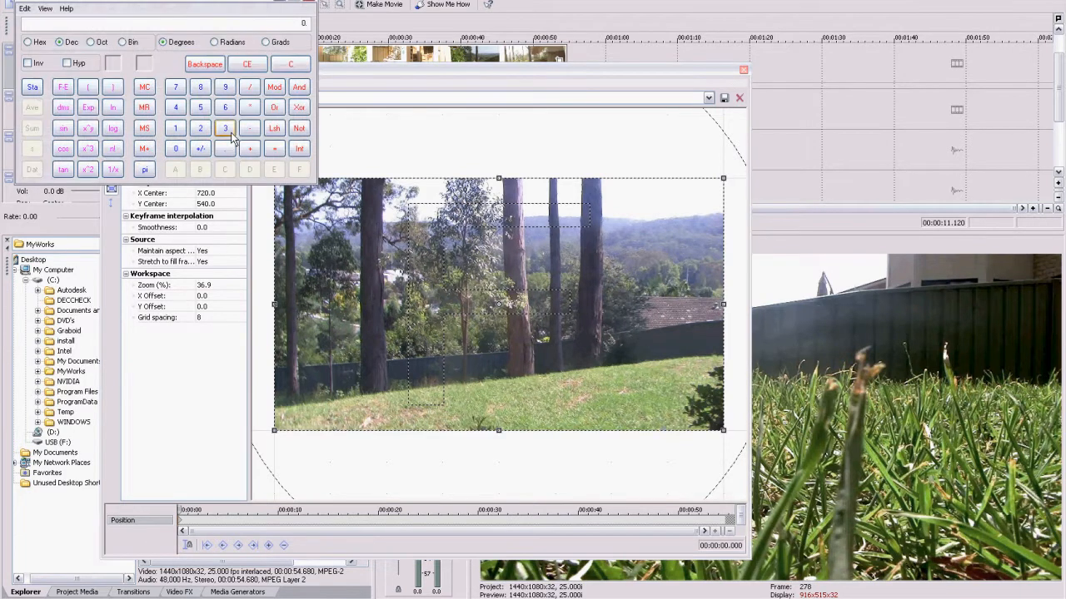
In Calculator, divide the frame width 1440 by the 1.85 aspect ratio, and close it.
drag(158, 1, 190, 12)
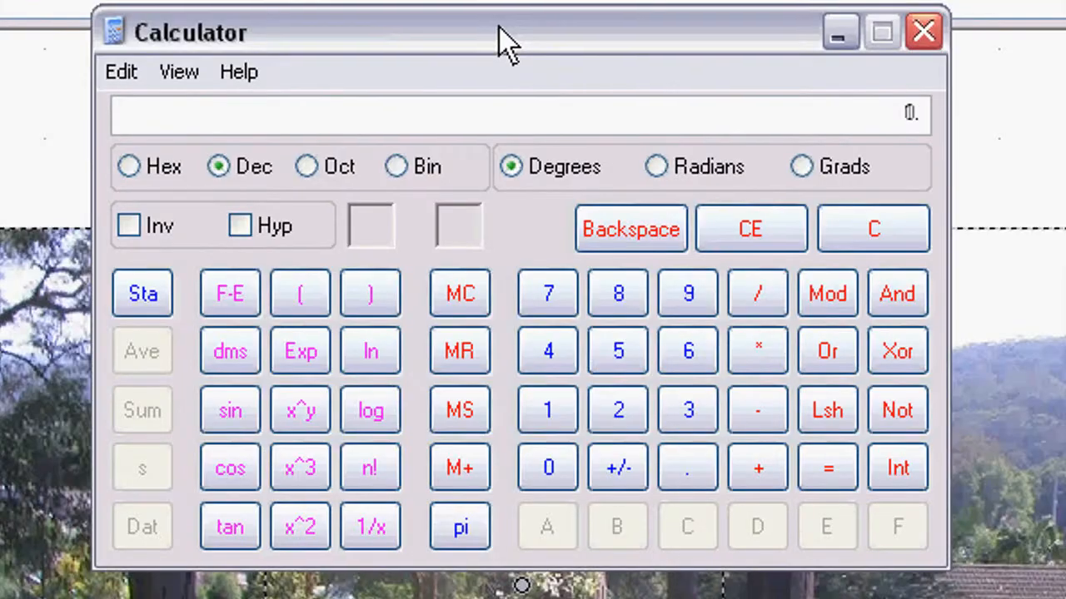
text(1440)
text(/1.85)
key(Return)
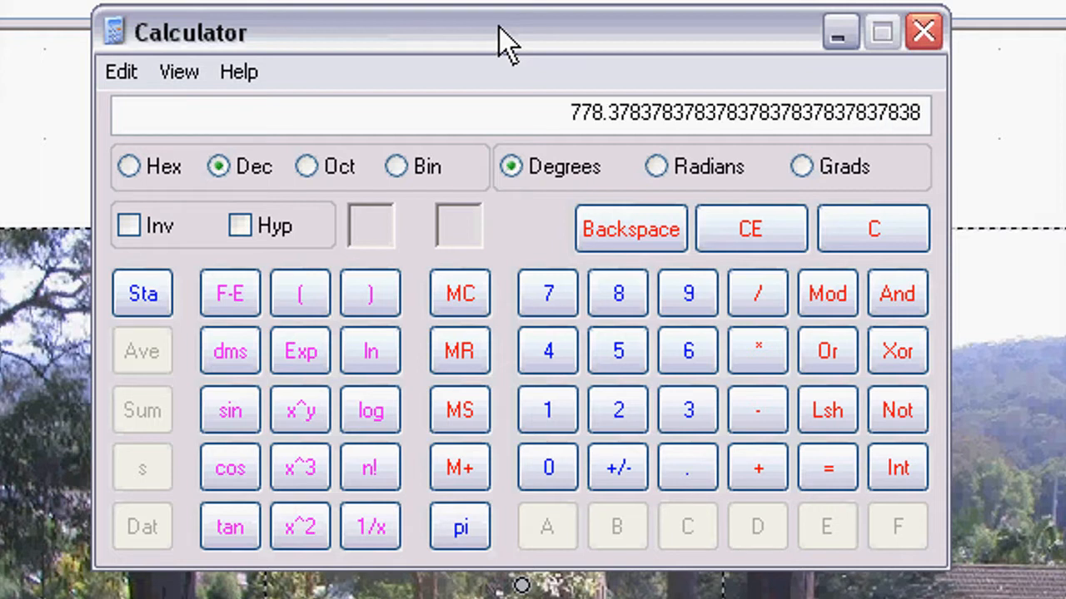
click(922, 32)
Set the crop frame's height to 778 and move the Event Pan/Crop window aside to view the preview.
click(212, 138)
text(778)
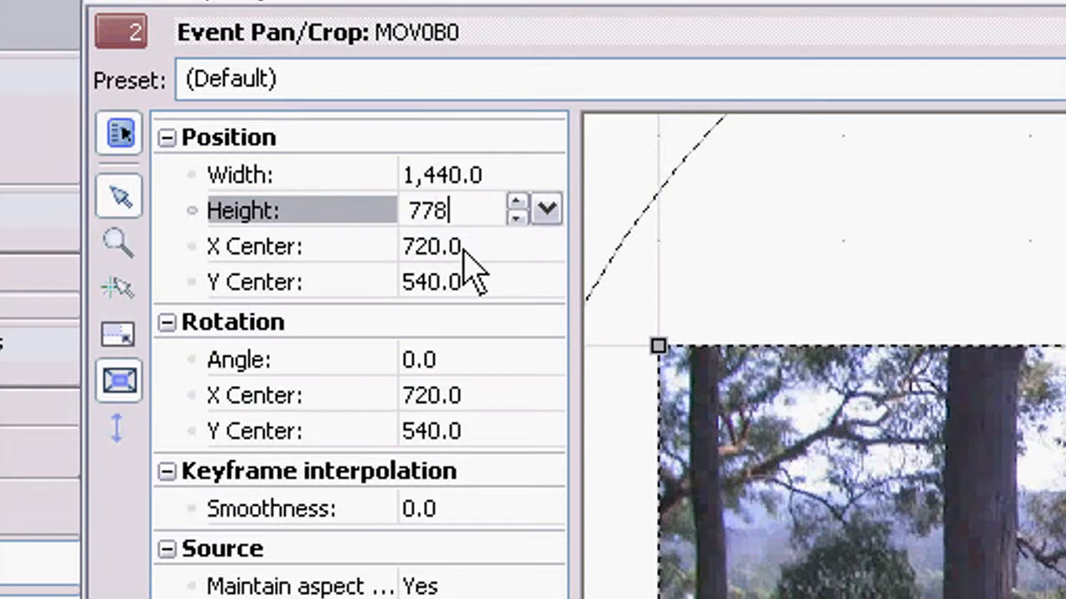
key(Return)
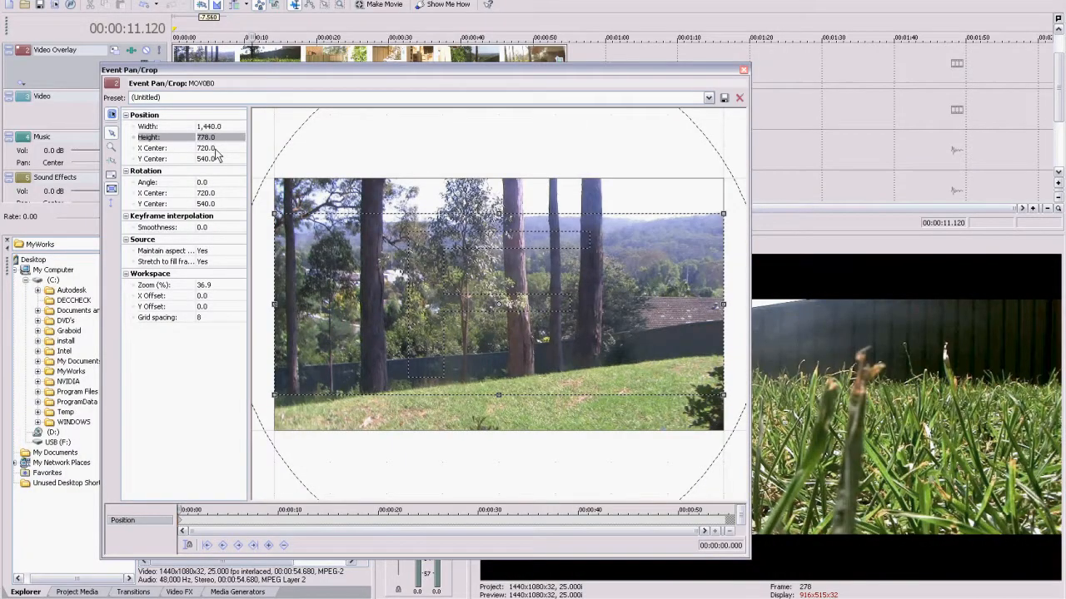
drag(414, 72, 313, 53)
mouse_move(337, 313)
mouse_down()
mouse_move(336, 323)
mouse_move(333, 306)
mouse_up()
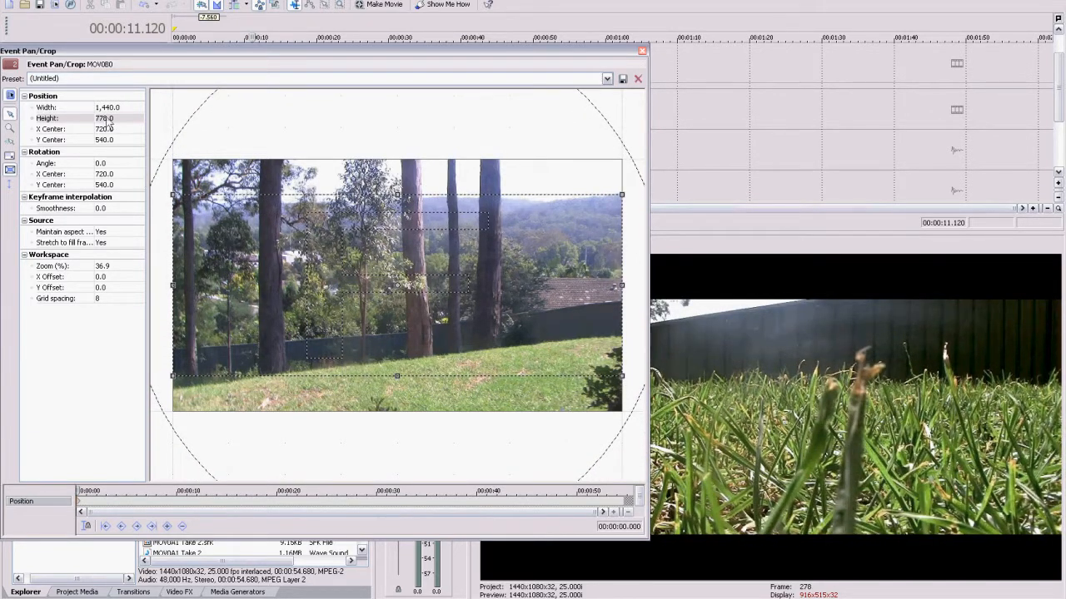
drag(110, 62, 162, 69)
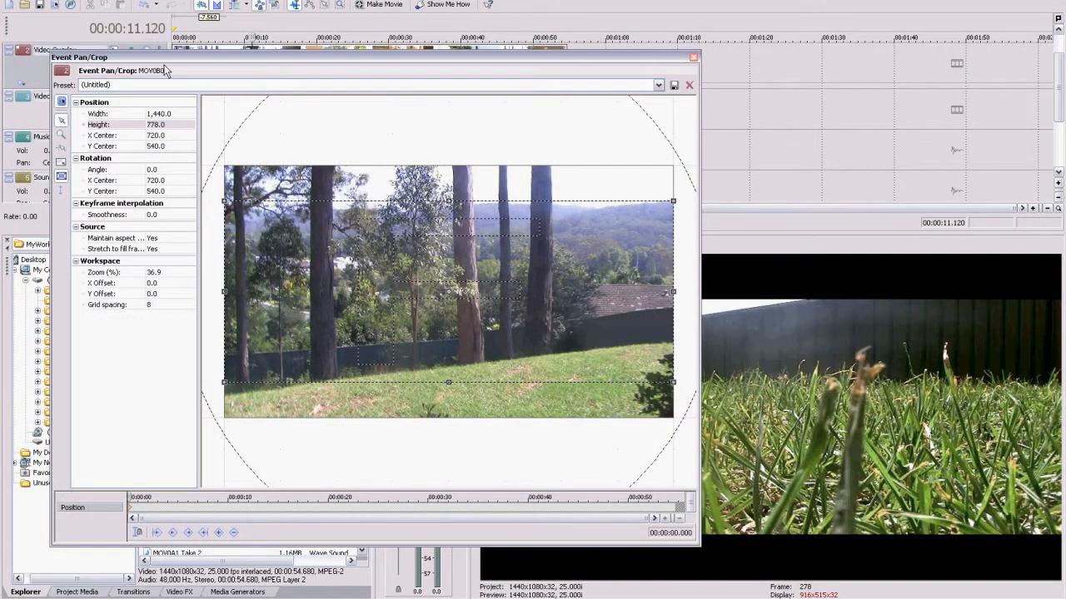
In Calculator, divide a 1920 frame width by the 2.35 aspect ratio, and move the calculator off the crop values.
key(XF86Calculator)
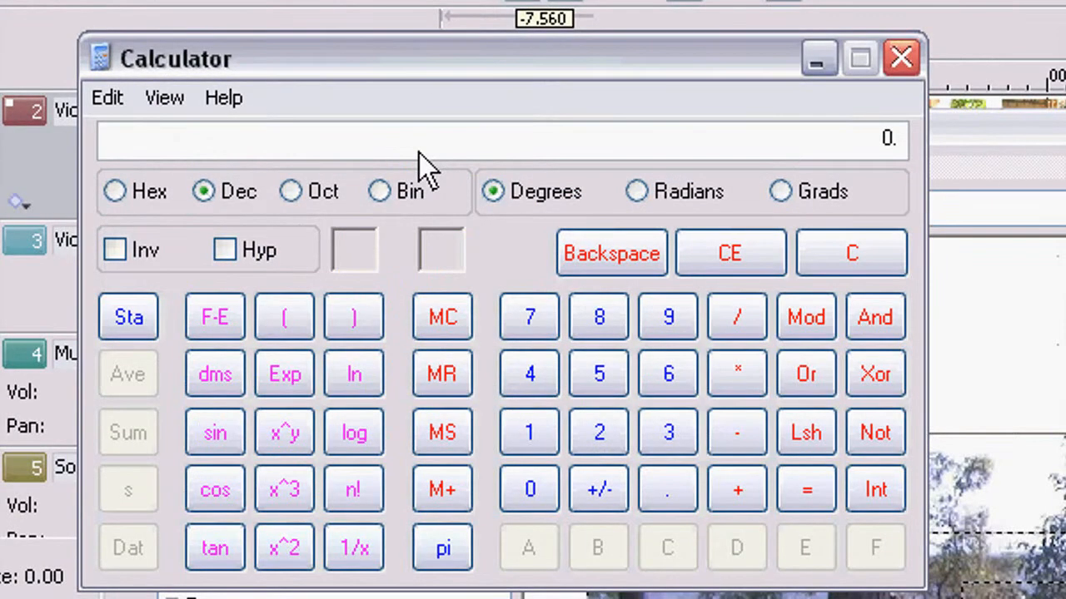
text(1920)
text(/2.35)
key(Return)
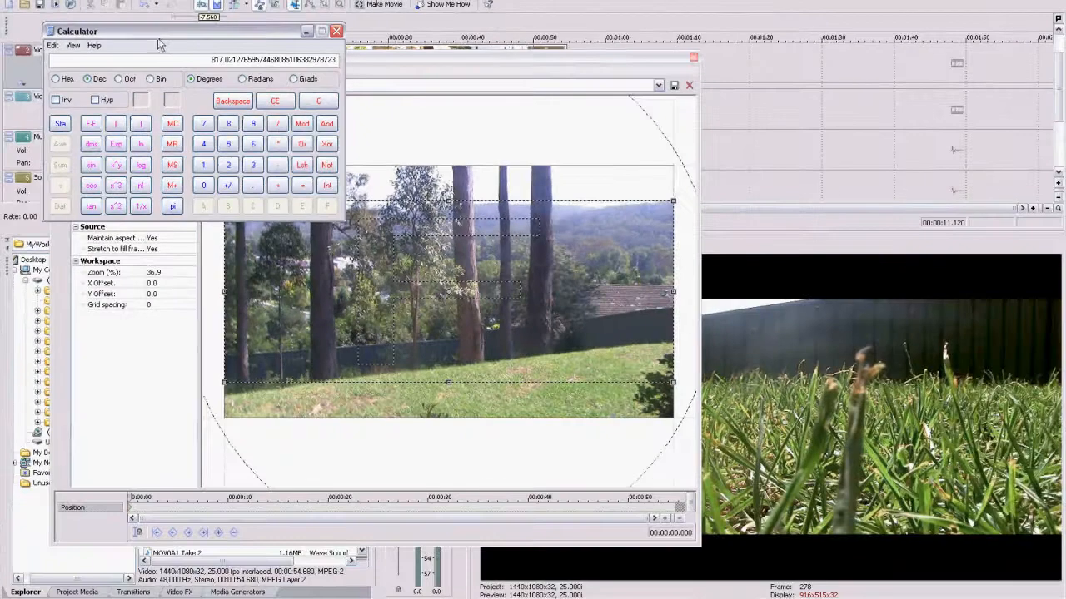
drag(333, 65, 559, 147)
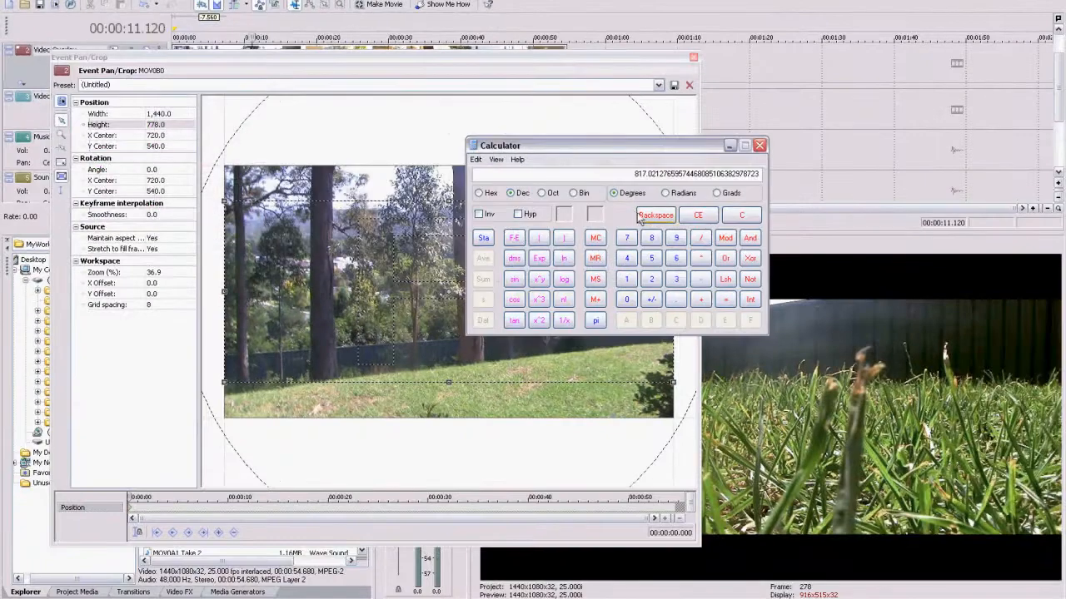
Close Calculator and the Event Pan/Crop window, and play the cropped clip on the Video Overlay track.
click(759, 144)
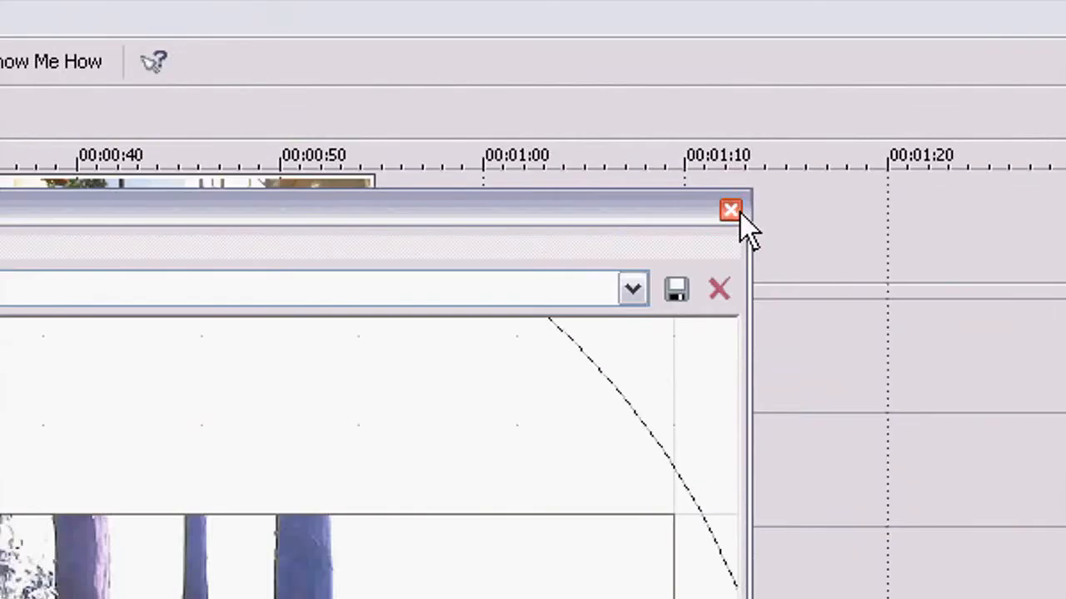
click(694, 59)
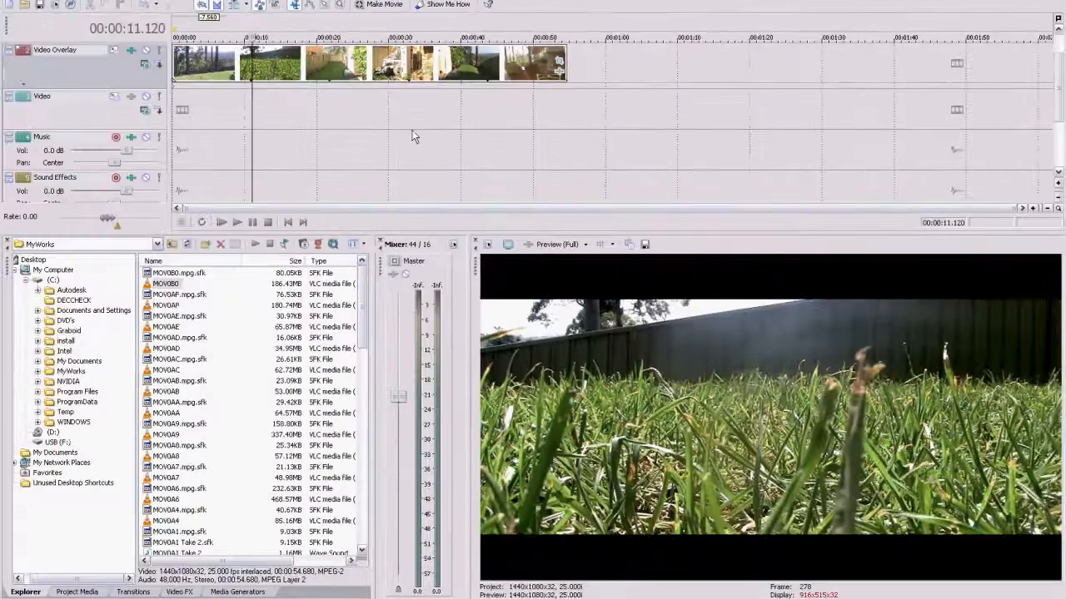
click(259, 103)
key(space)
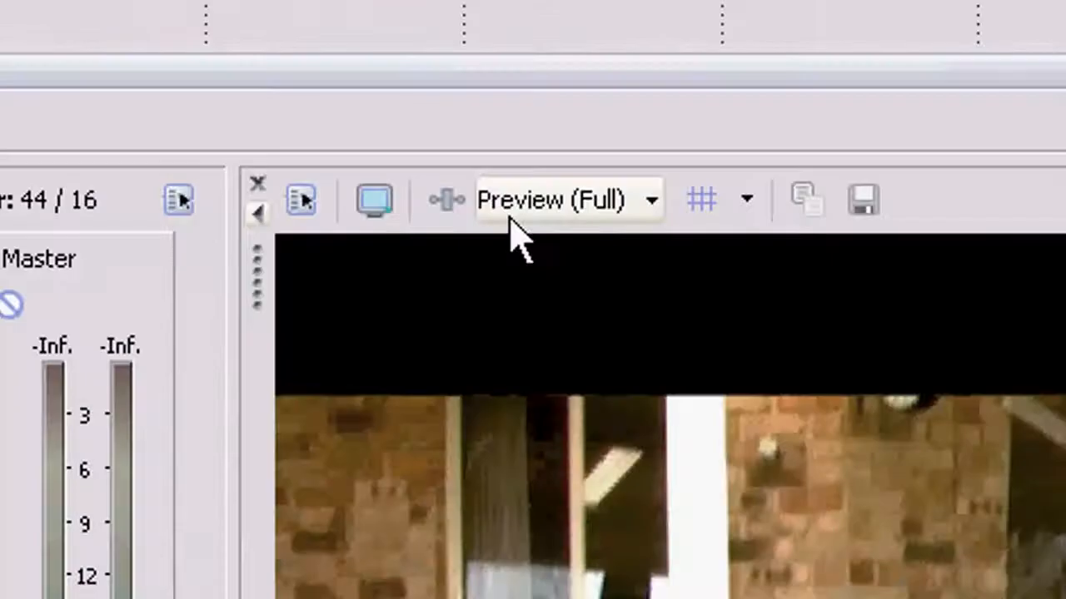
Choose a different resolution option for the Preview quality level of the video preview, and play the widescreen footage again.
click(546, 245)
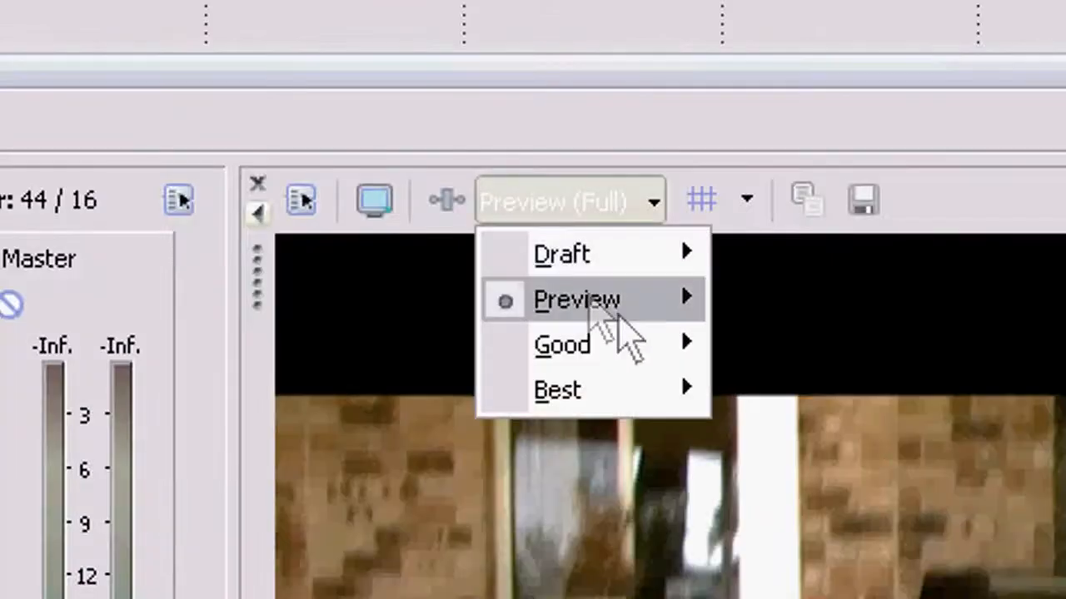
mouse_move(575, 273)
click(797, 301)
click(303, 203)
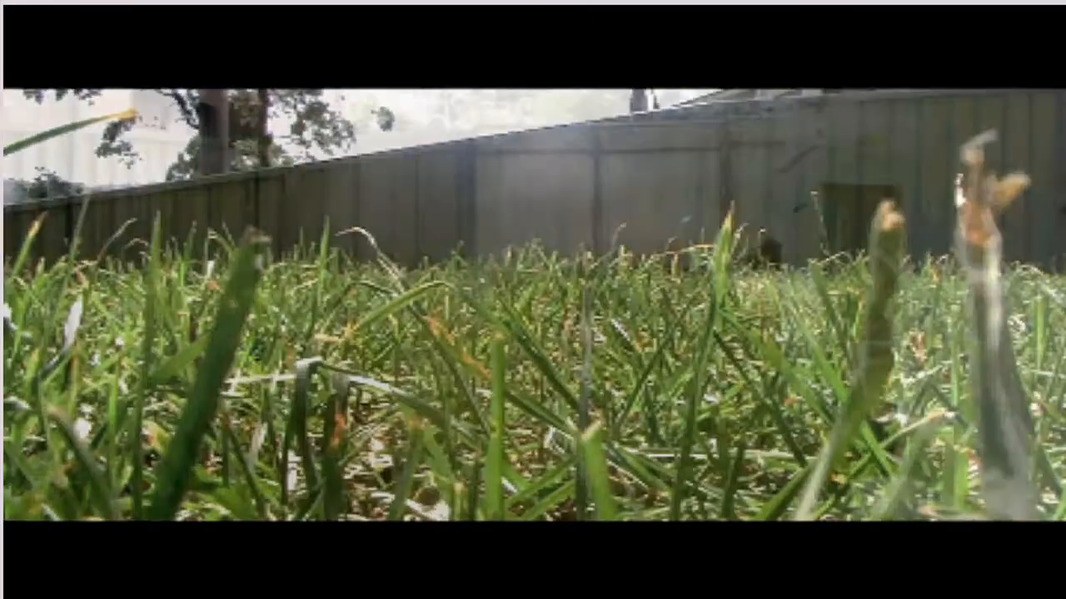
key(space)
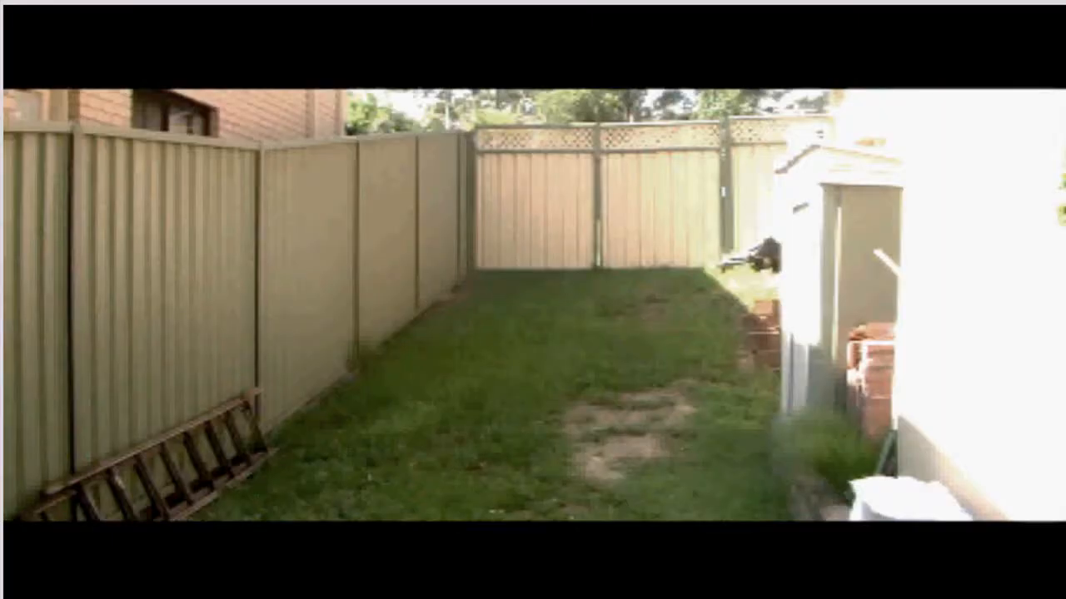